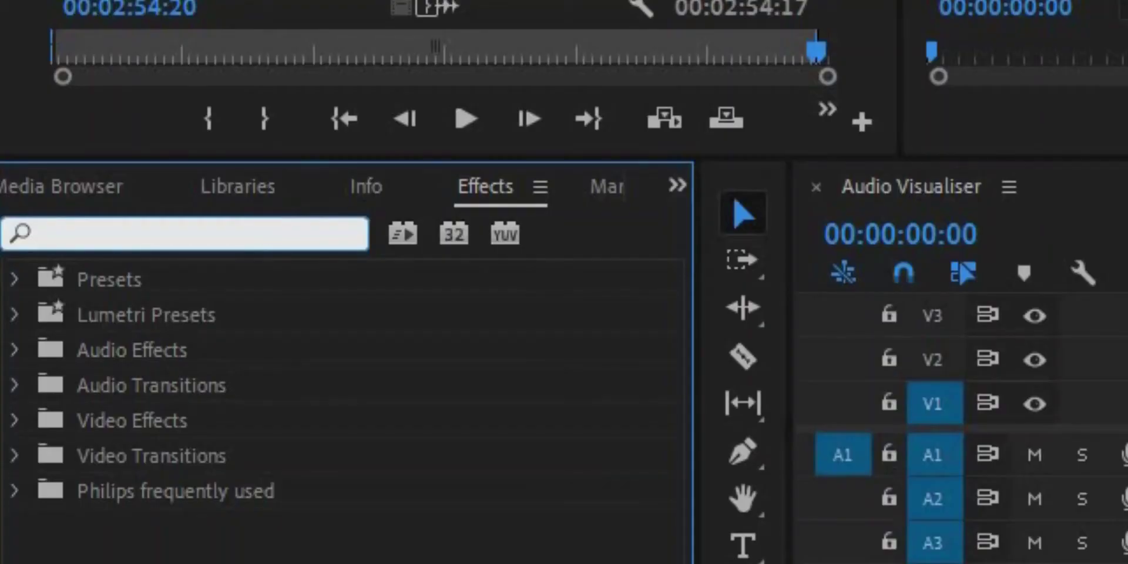
Search 'graphic' and drop Graphic Equalizer (10 Bands) onto the Green Tea clip on A1.
type("graphics")
key("BackSpace")
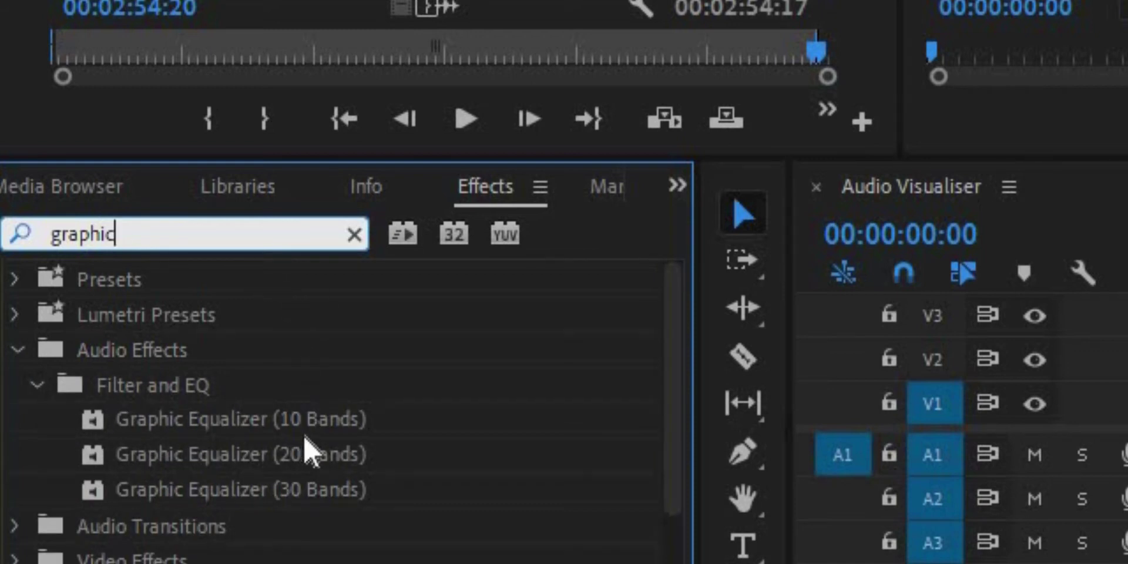
left_click_drag(286, 417, 1127, 475)
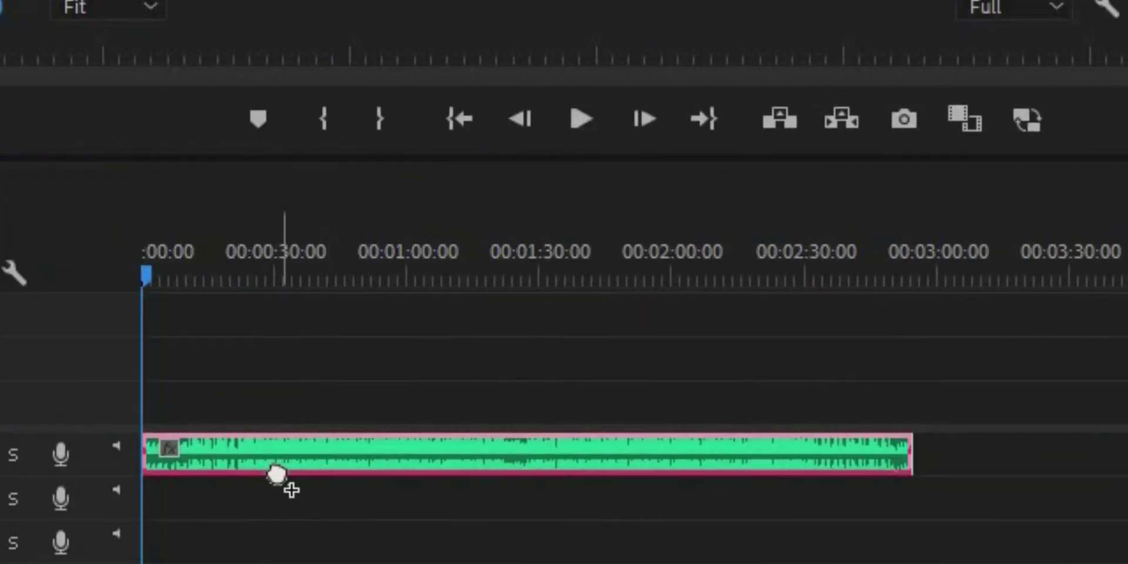
left_click_drag(269, 467, 270, 469)
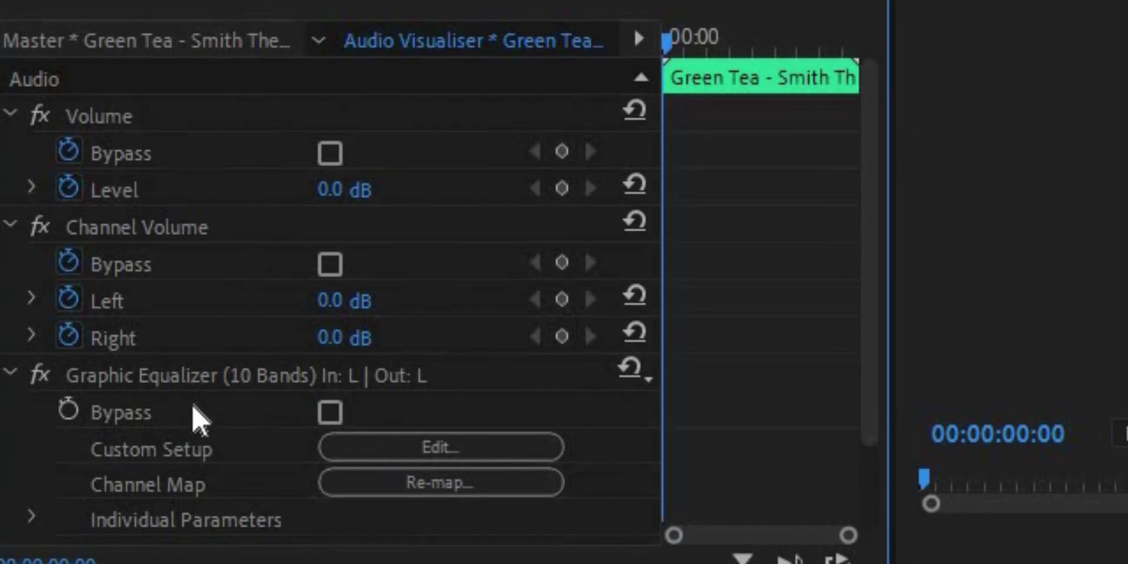
Pull the equalizer bands from 63 Hz through 8k down to -24, then close the editor.
scroll(264, 414, "down", 1)
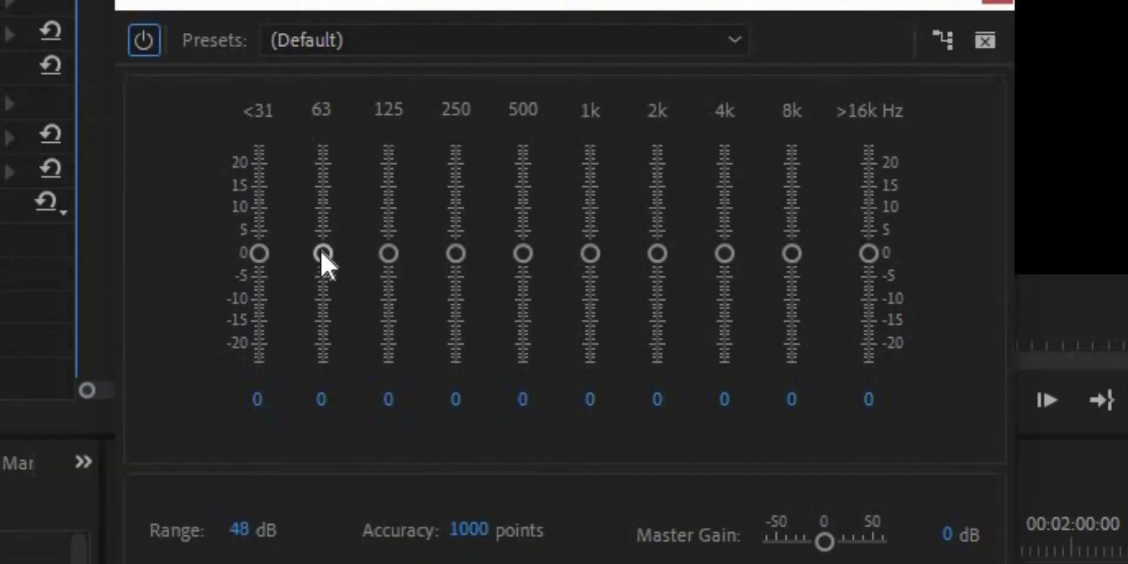
left_click_drag(323, 253, 323, 361)
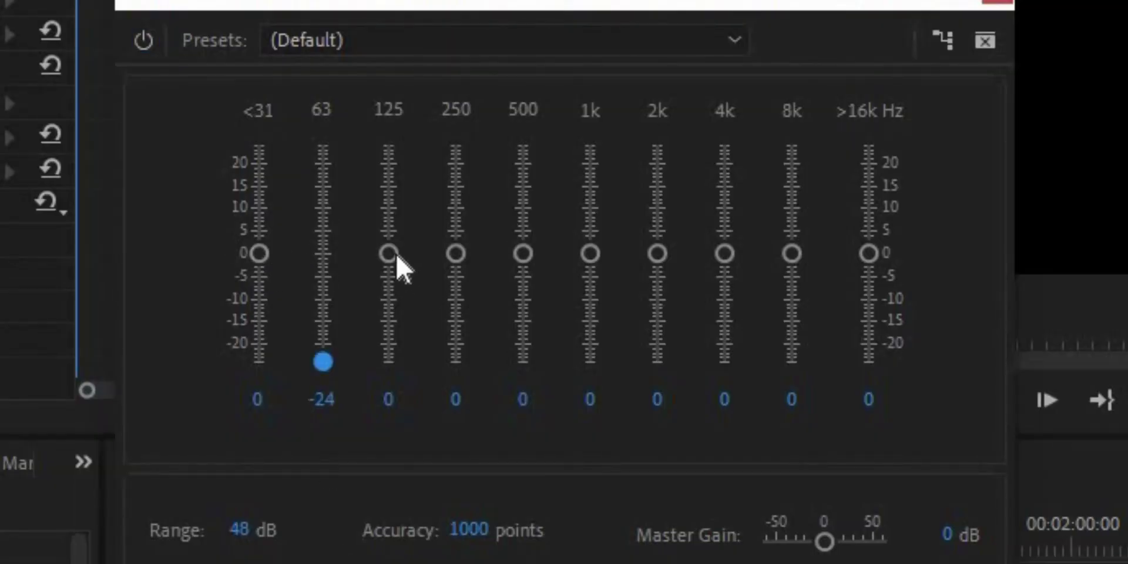
left_click_drag(388, 253, 388, 361)
left_click_drag(456, 253, 456, 361)
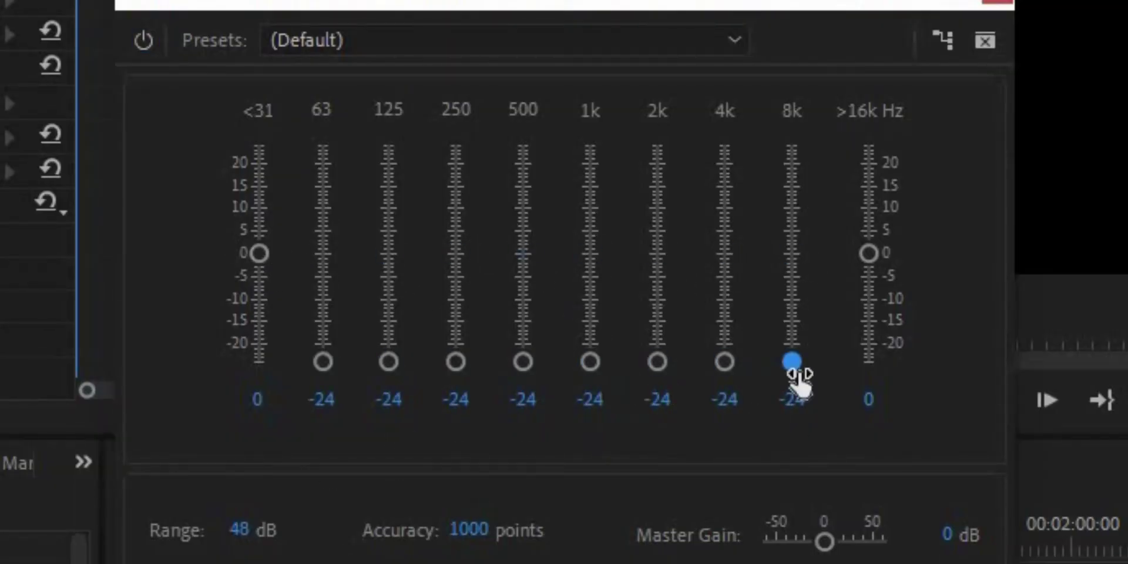
left_click(992, 3)
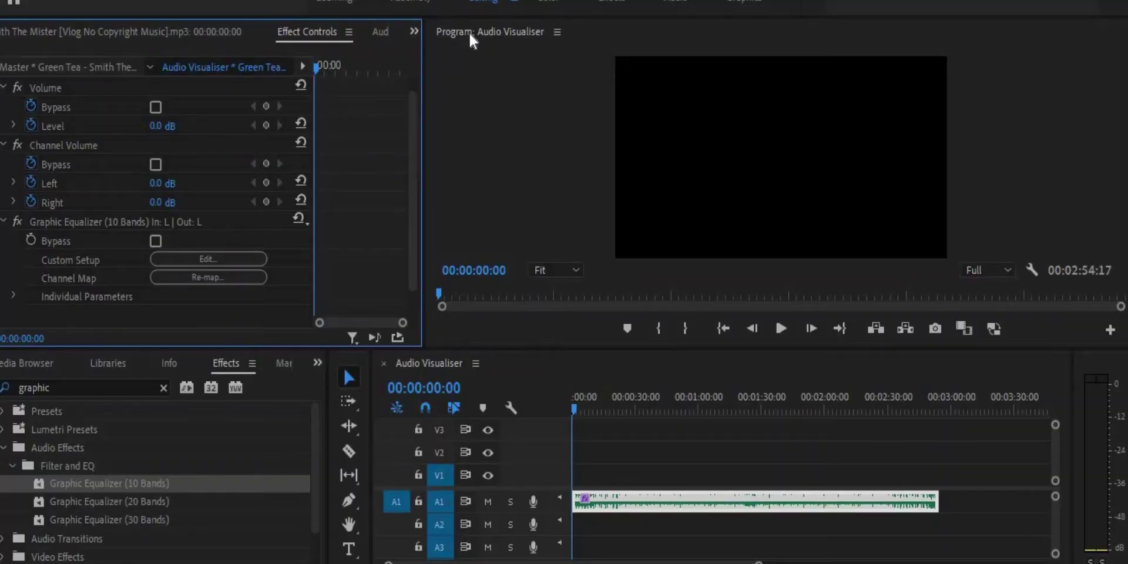
Close the Program monitor panel and narrow the Audio Visualiser timeline panel.
right_click(470, 37)
left_click(473, 44)
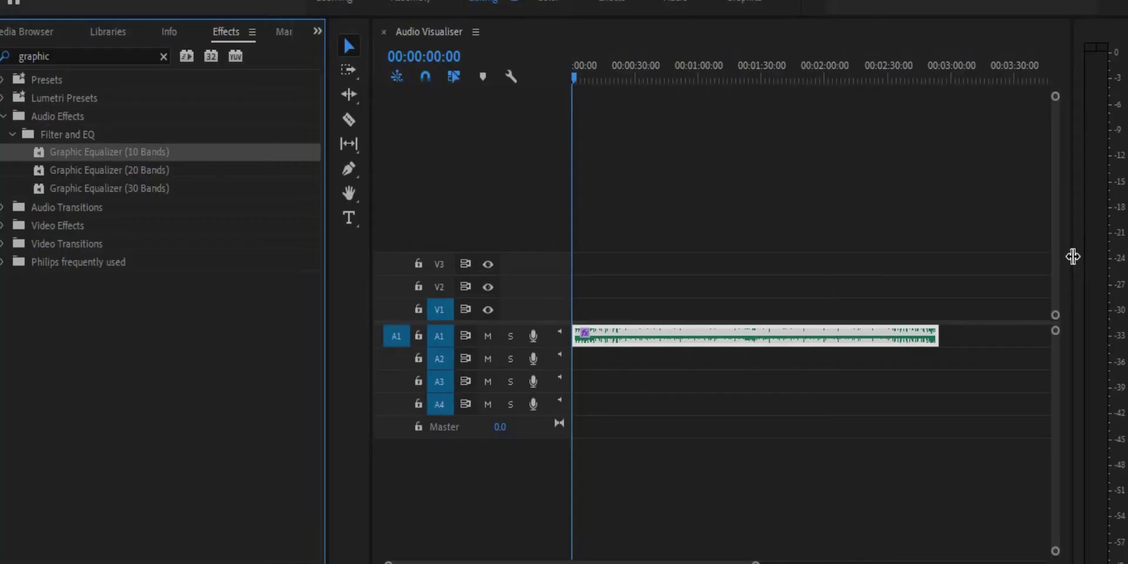
left_click_drag(1072, 256, 660, 260)
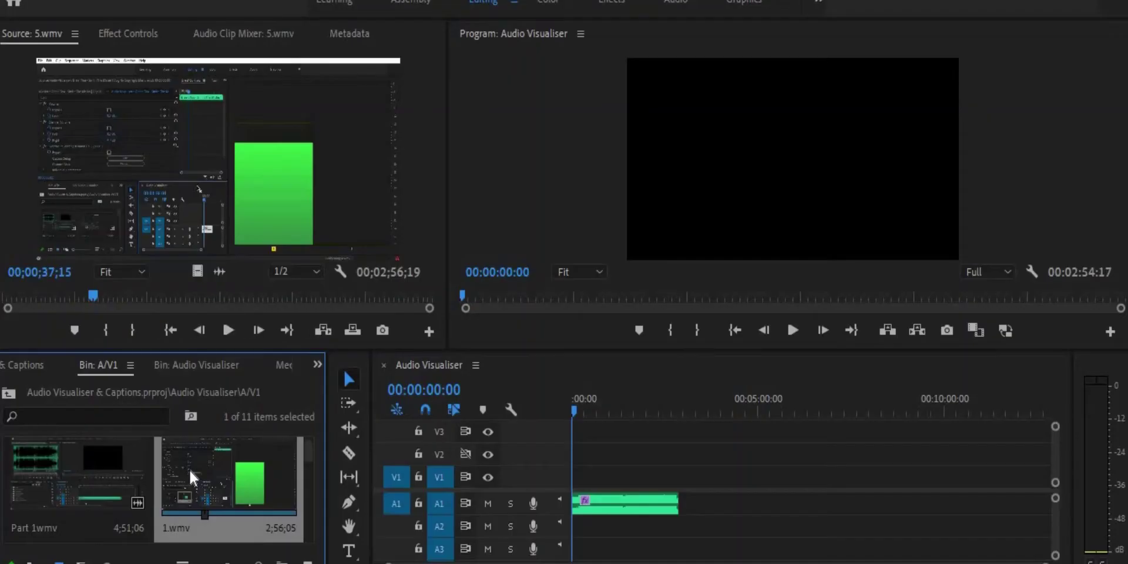
Stack 1.wmv, 2.wmv and 3.wmv on separate tracks at the sequence start.
left_click_drag(235, 493, 599, 481)
scroll(212, 489, "down", 1)
left_click_drag(76, 476, 704, 428)
left_click(199, 477)
Synchronize the stacked clips using their audio.
right_click(608, 529)
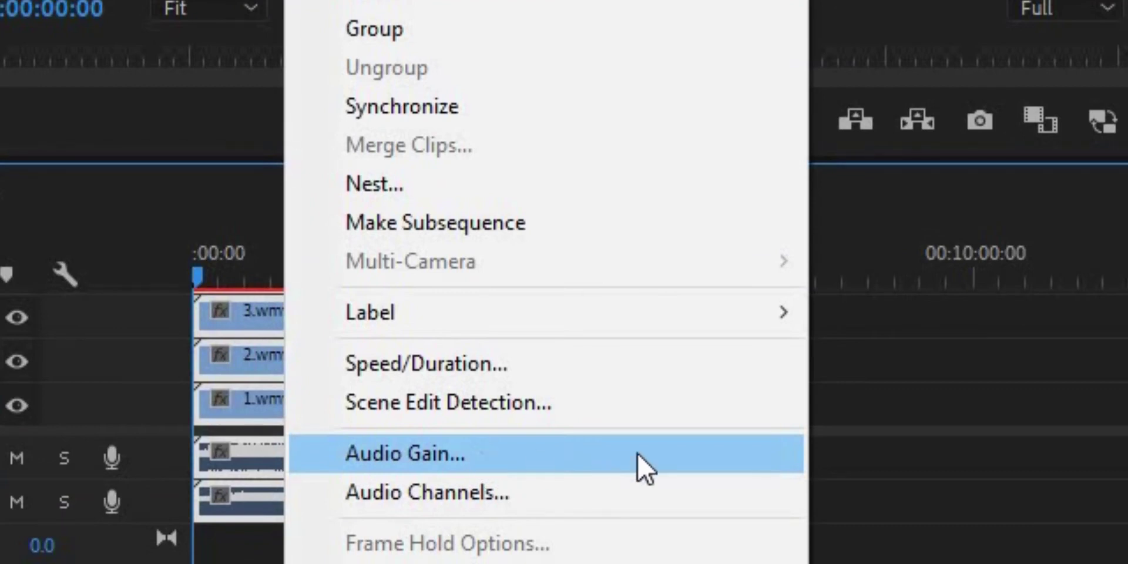
left_click(428, 110)
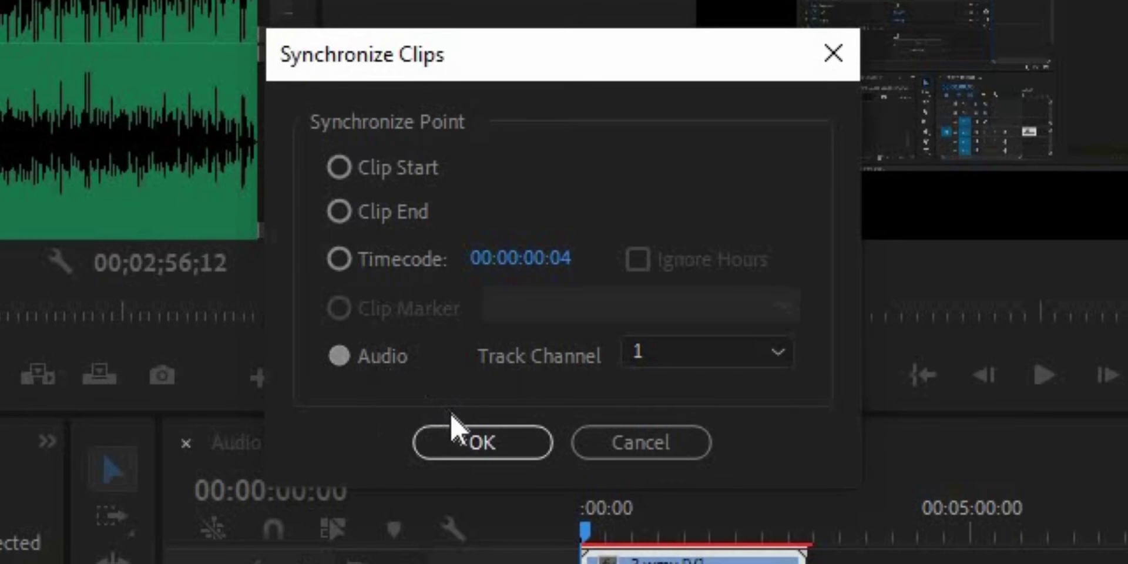
left_click(459, 436)
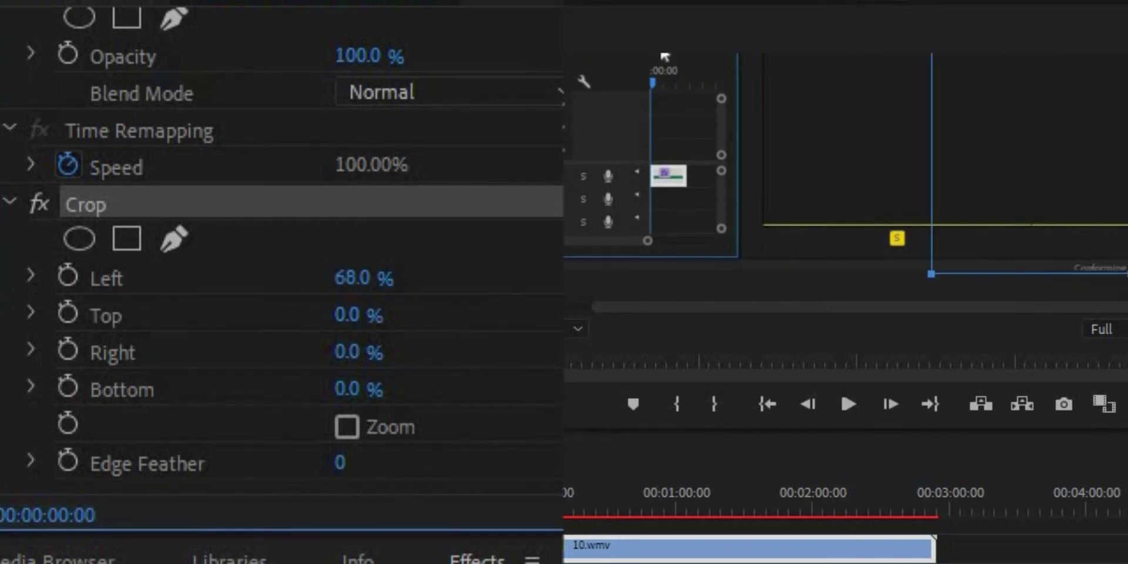
Set the Crop effect's Left value on 10.wmv to 68%.
left_click(376, 276)
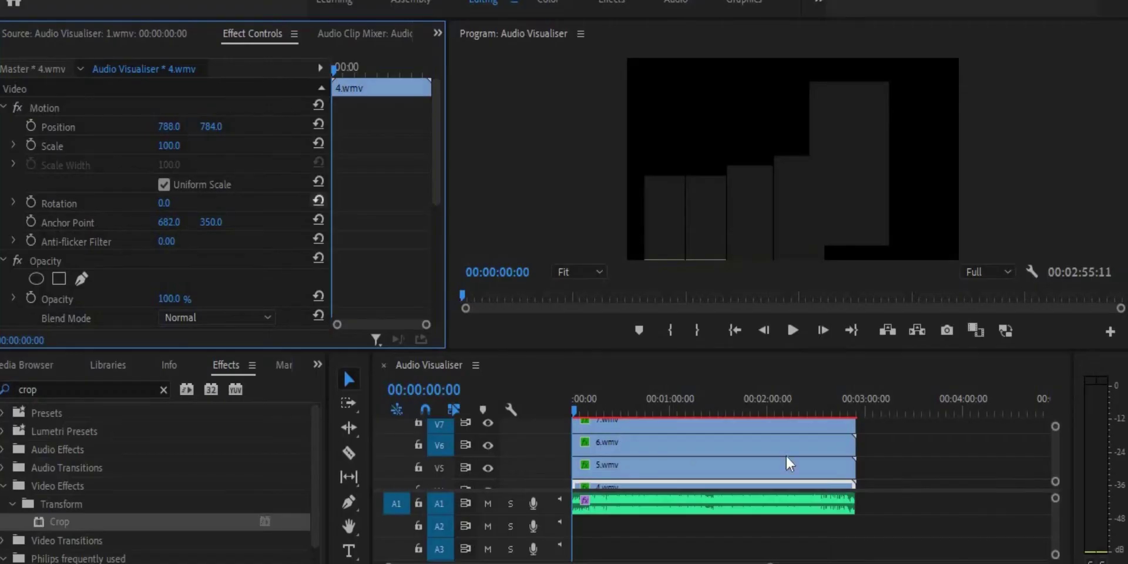
Select the 1.wmv clip and edit its Scale value.
left_click(770, 470)
left_click(769, 470)
left_click(181, 141)
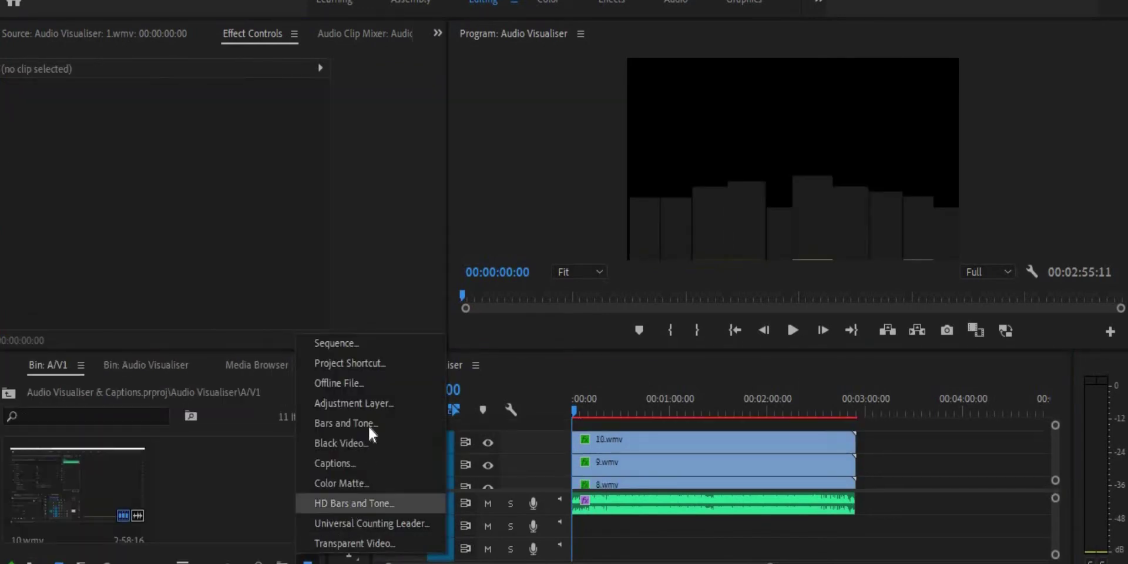
Create a 1920×1080, 25 fps adjustment layer and stretch it across the sequence on V11.
left_click(370, 403)
left_click(584, 345)
left_click_drag(229, 475, 579, 442)
left_click_drag(681, 448, 856, 442)
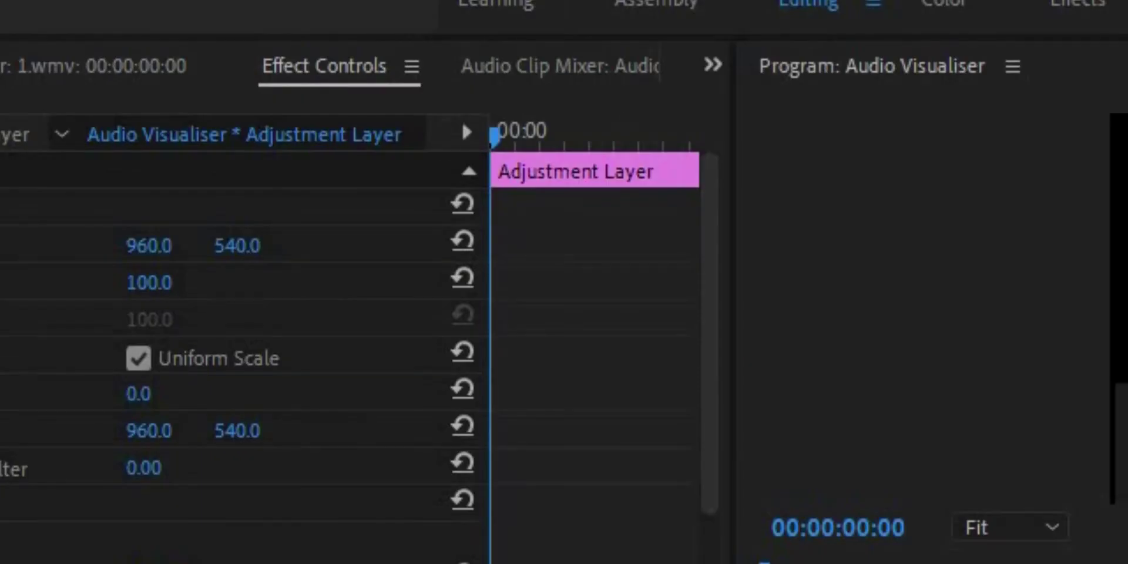
Lower Lumetri Saturation to 17.7 and drag the RGB curve's top point to the bottom.
key("alt+w")
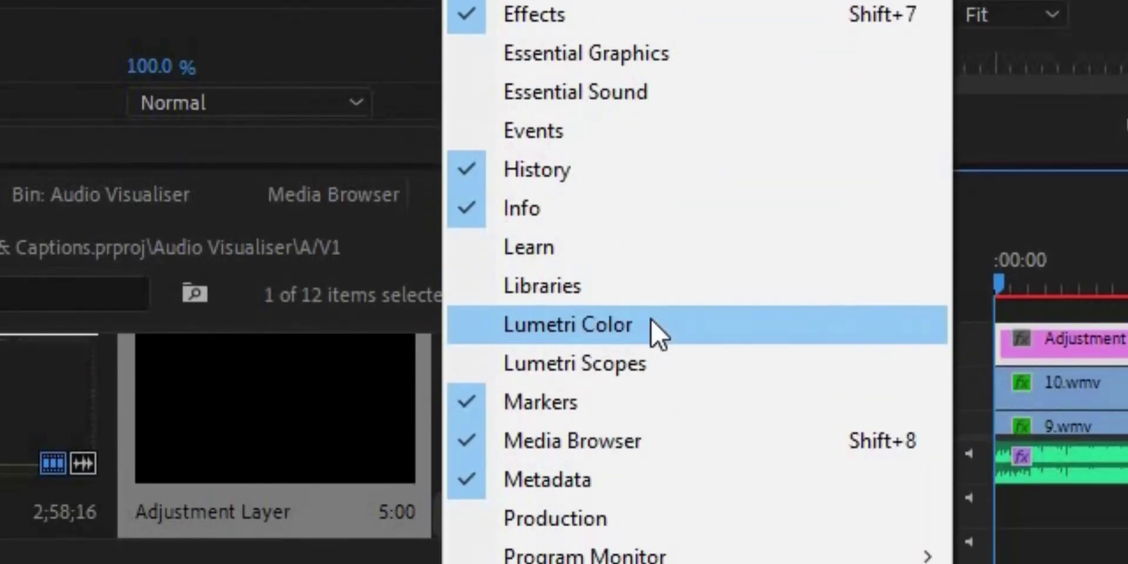
left_click(649, 322)
left_click_drag(954, 385, 802, 394)
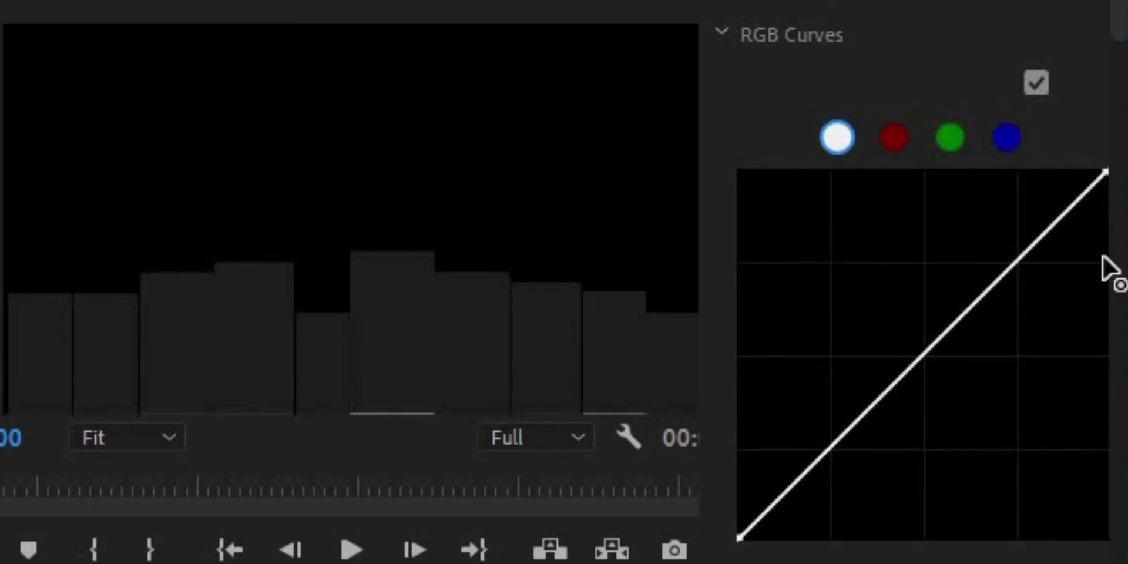
left_click_drag(1105, 171, 1114, 561)
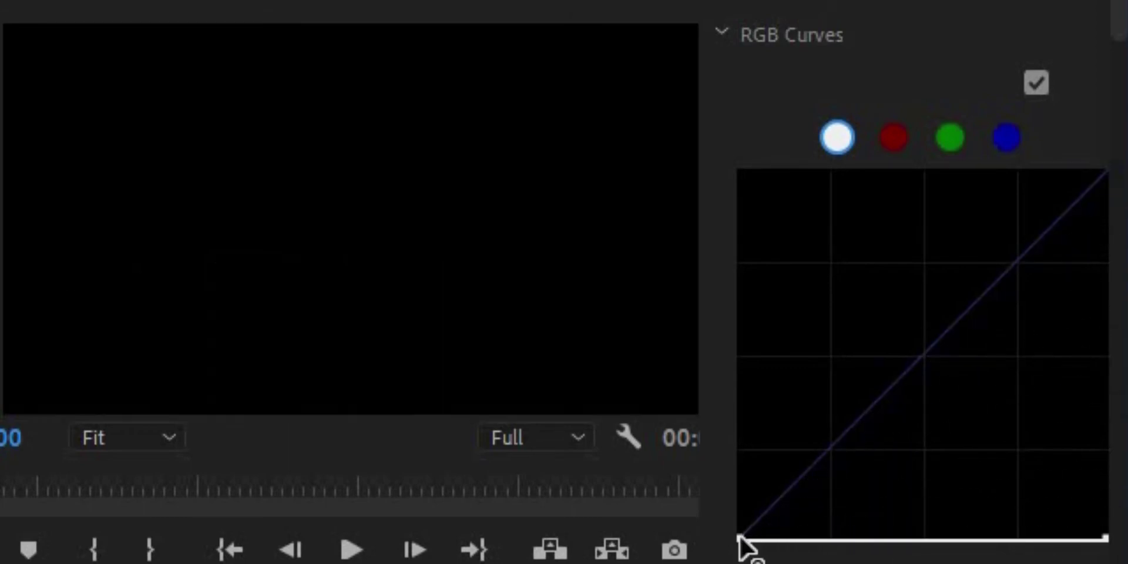
Raise the RGB curve's low end to invert the bars to grey, then view blend mode options.
left_click_drag(739, 538, 920, 170)
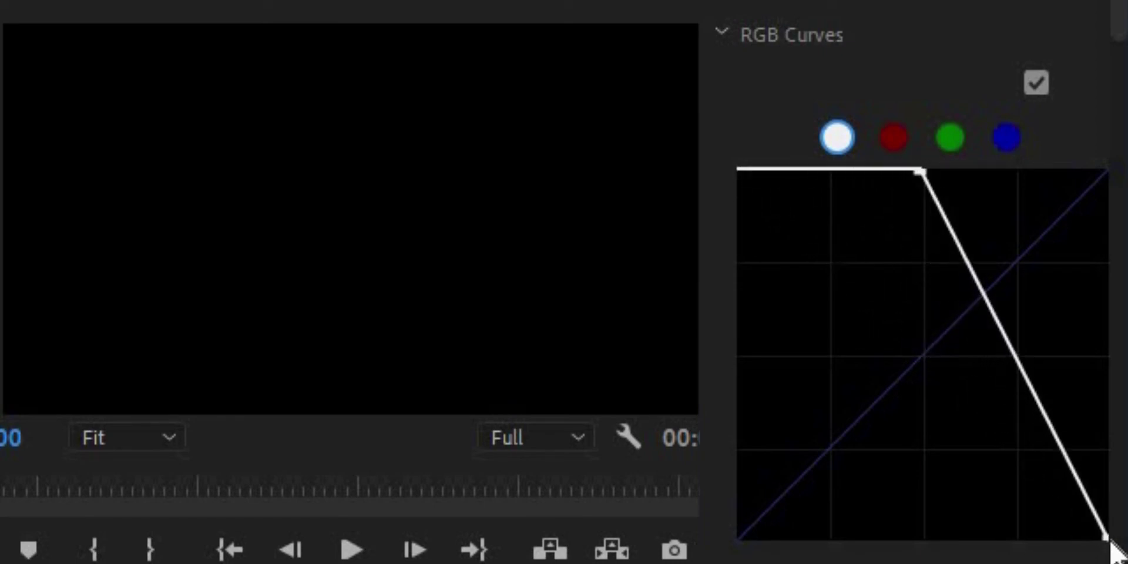
left_click_drag(1071, 538, 959, 550)
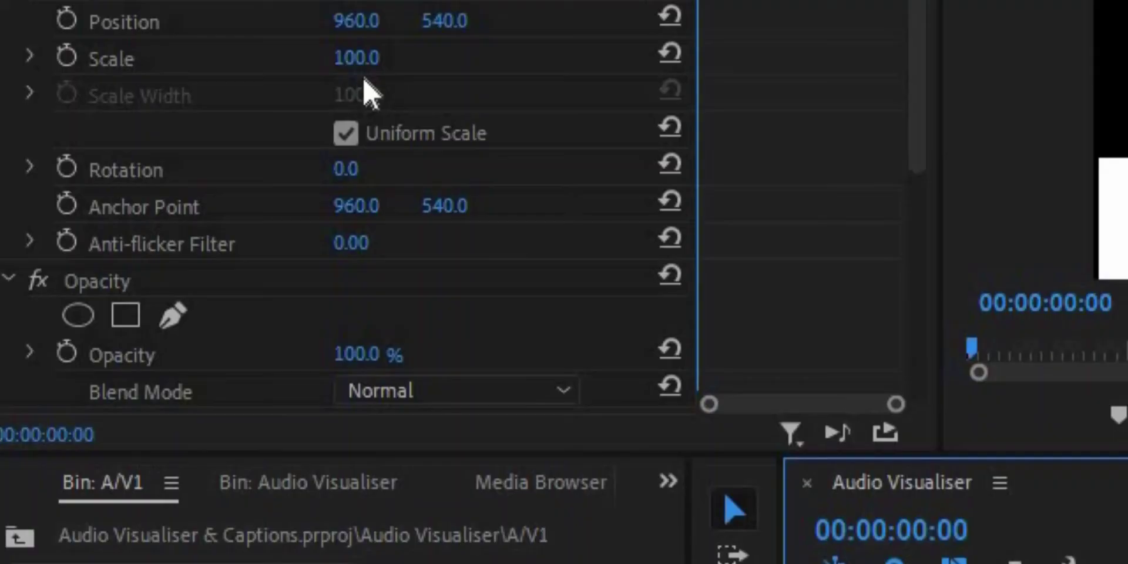
left_click(385, 390)
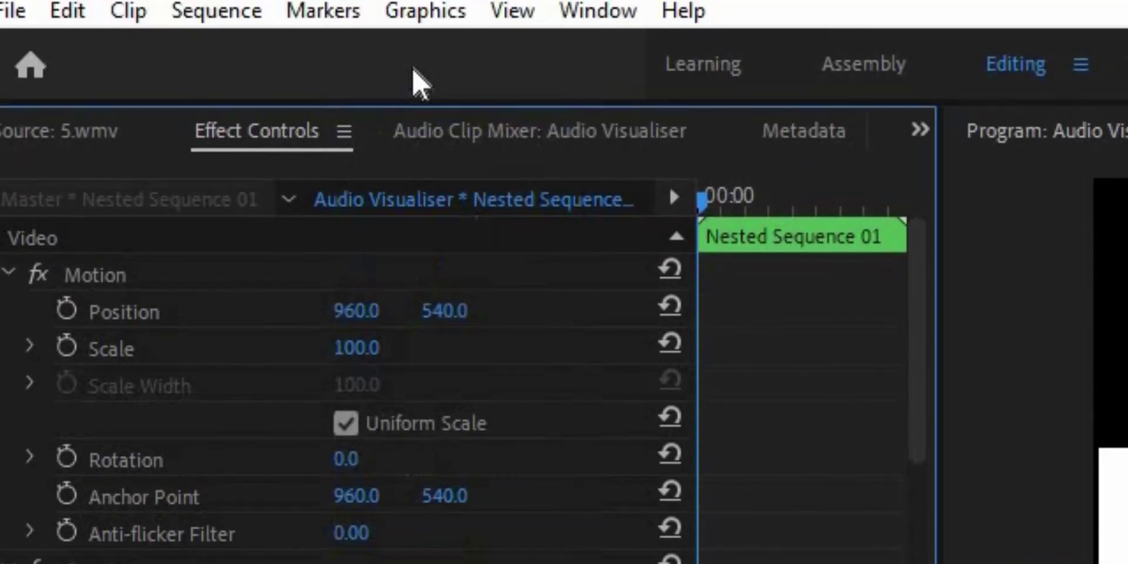